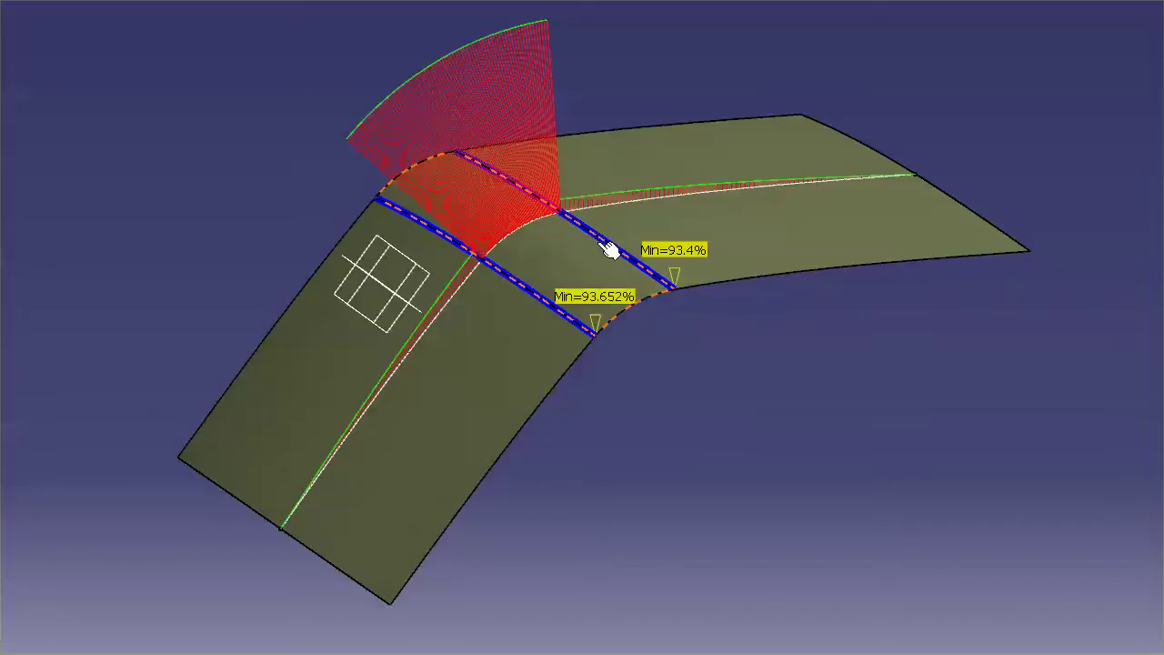
Edit the 33mm corner fillet and make it conic with parameter 0.5.
left_click(583, 268)
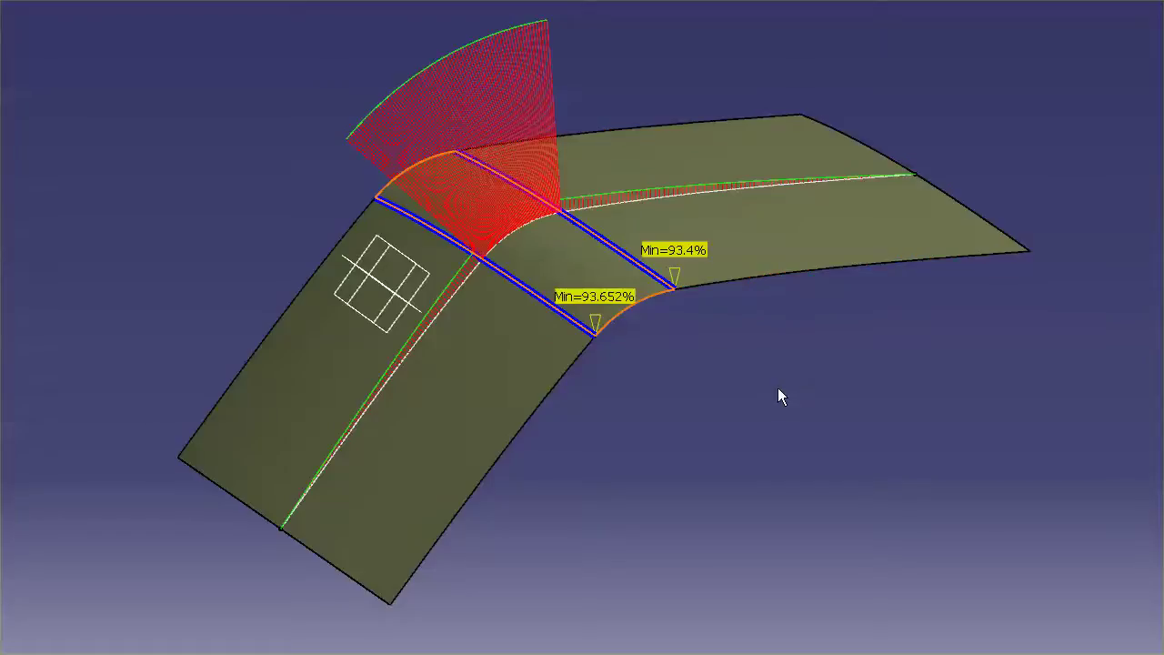
double_click(600, 255)
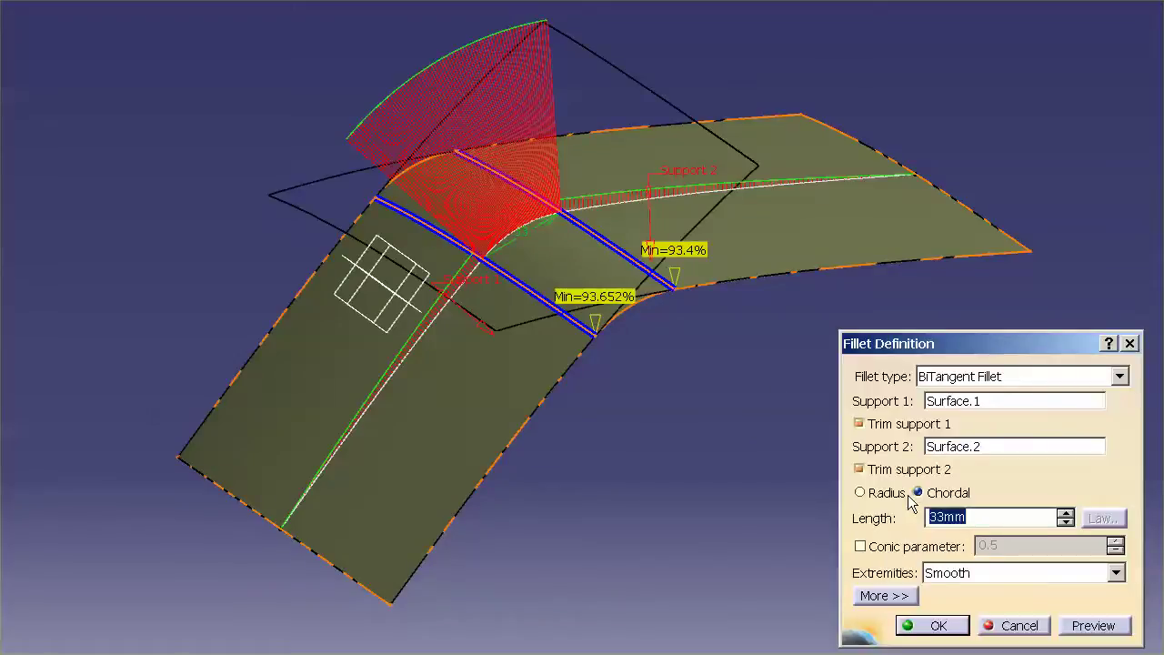
left_click(904, 547)
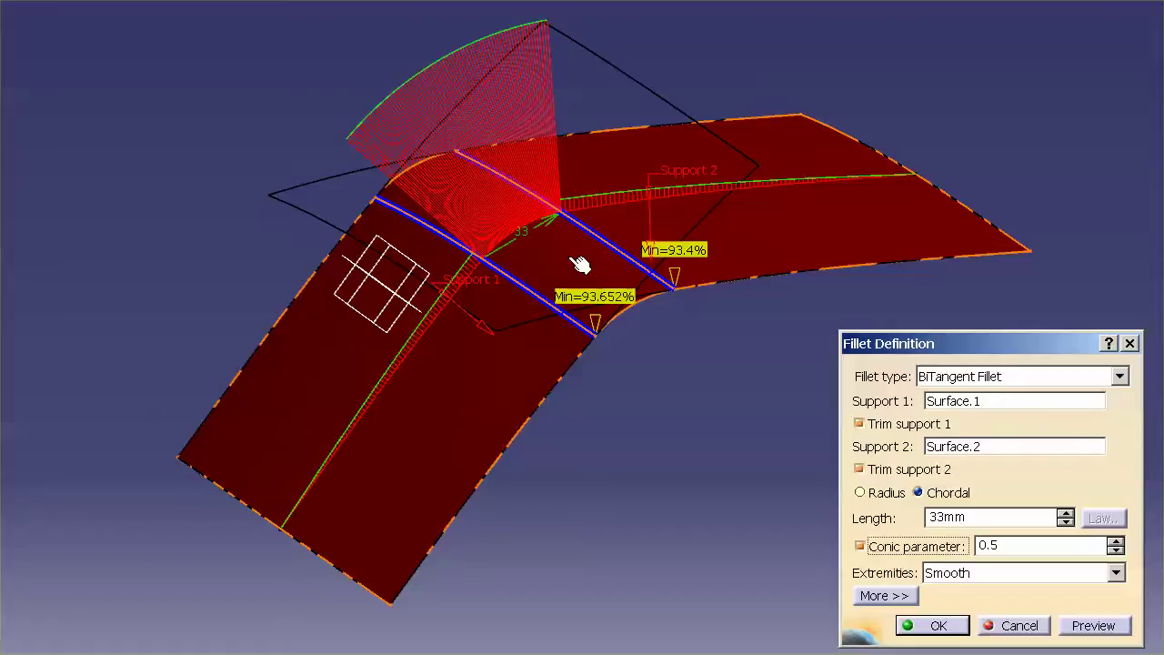
left_click(939, 626)
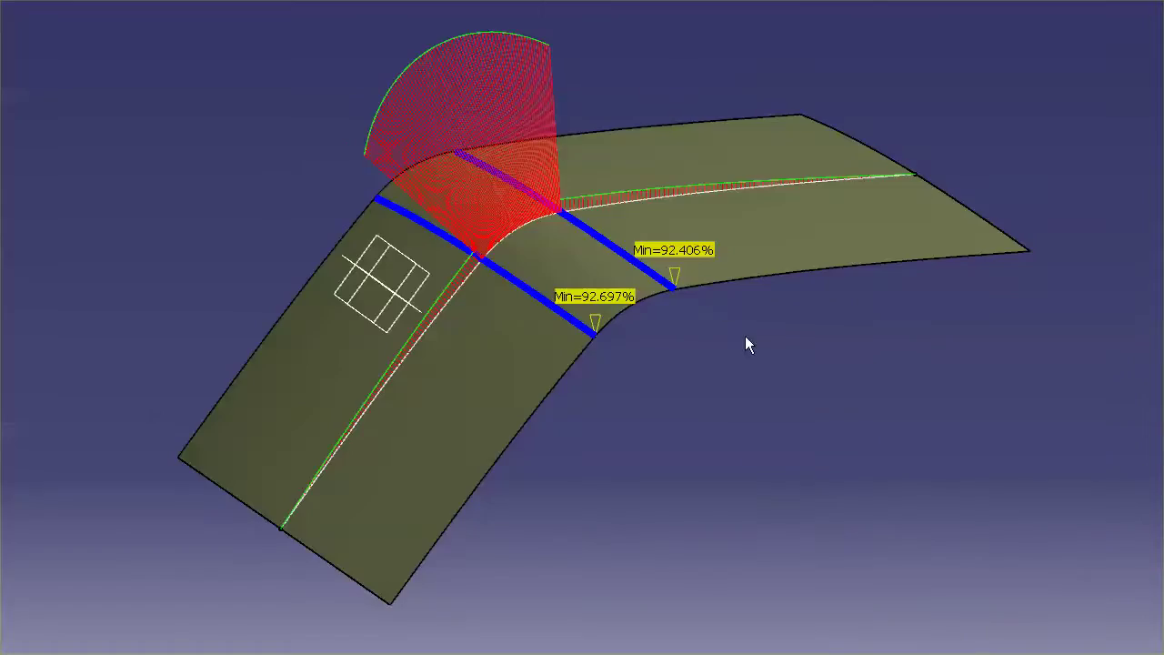
Increase the fillet's conic parameter from 0.5 to 0.7.
double_click(590, 255)
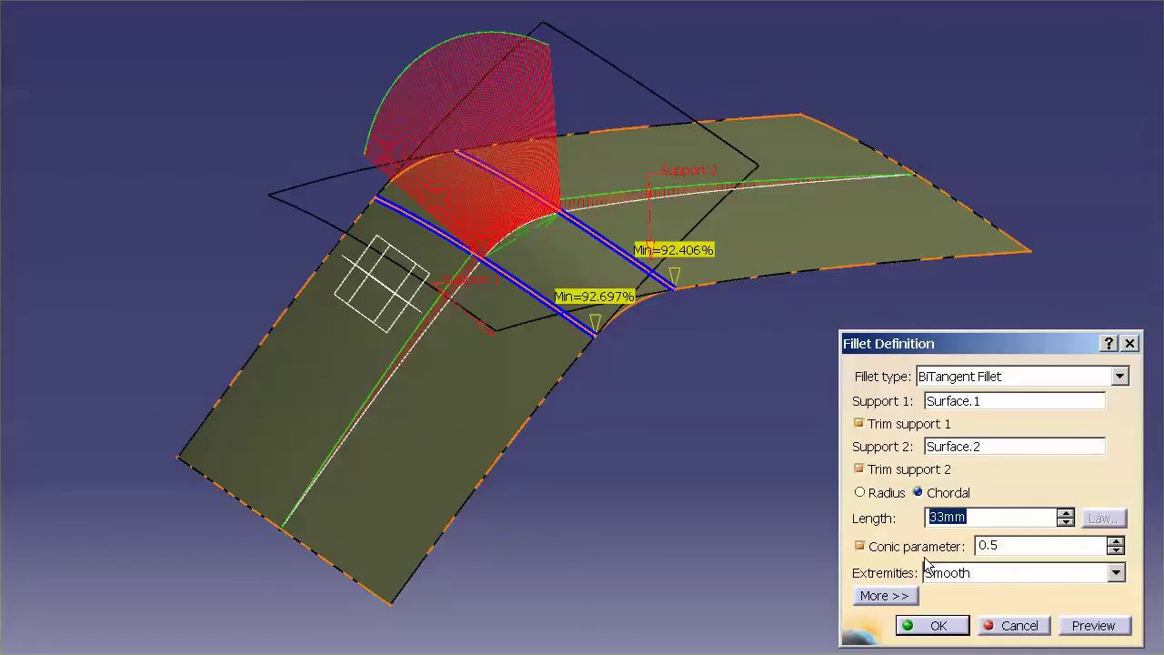
left_click(1115, 540)
left_click(1115, 539)
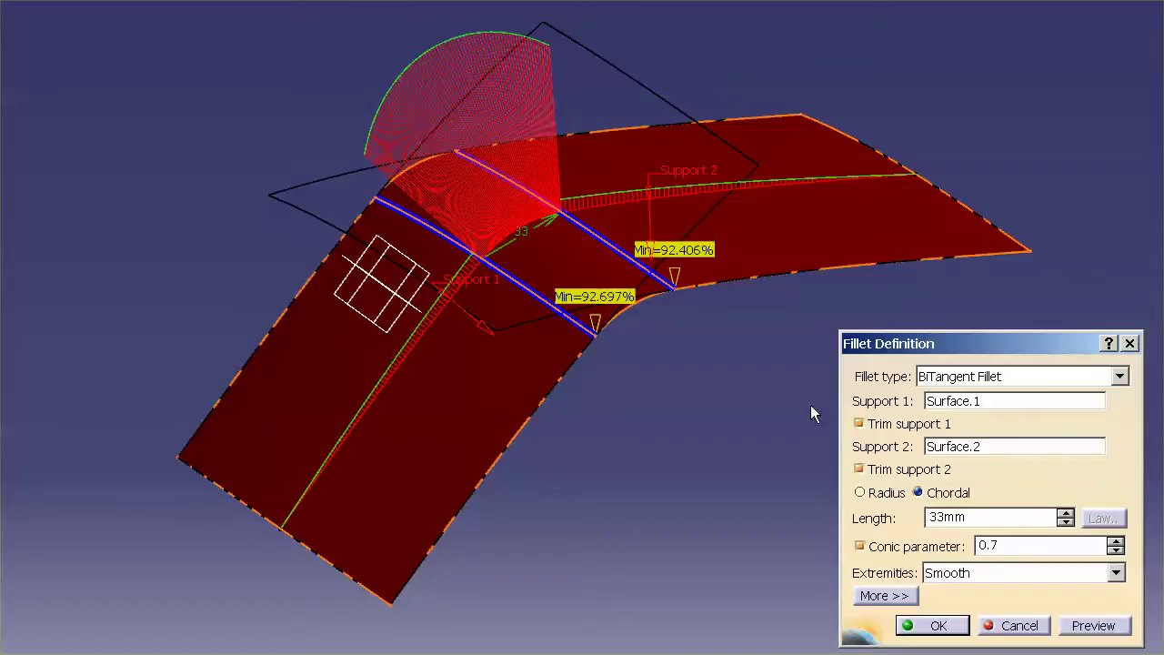
left_click(940, 625)
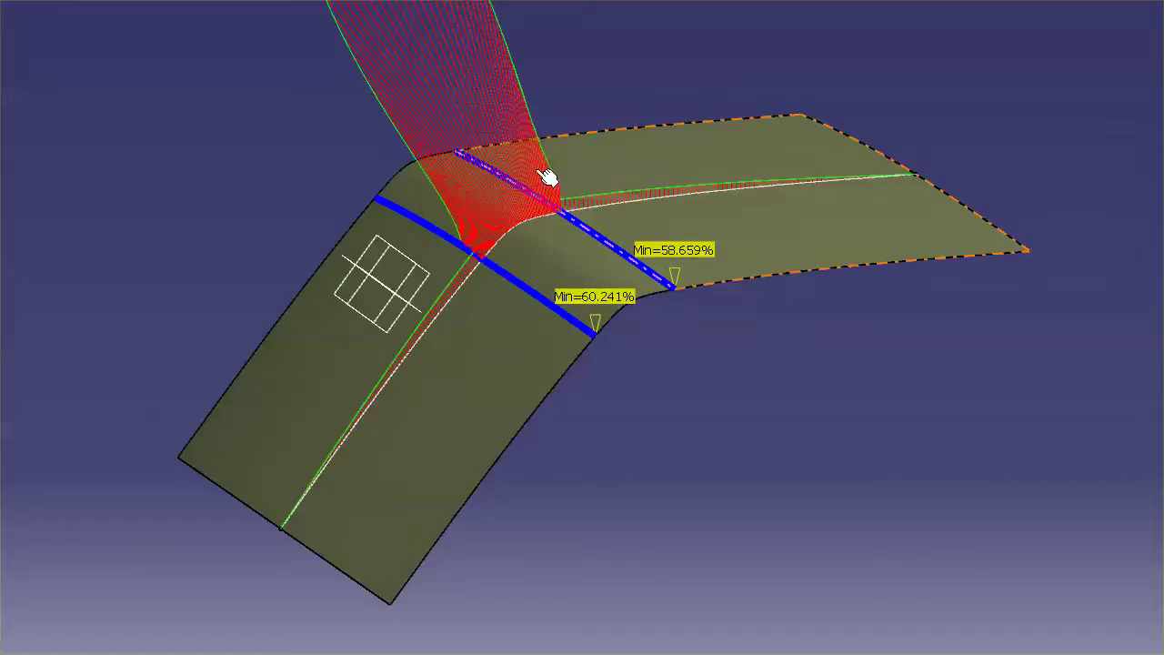
Change the fillet's conic parameter to 0.75 and zoom in on the corner.
double_click(564, 242)
left_click(1022, 539)
type("5")
key("Return")
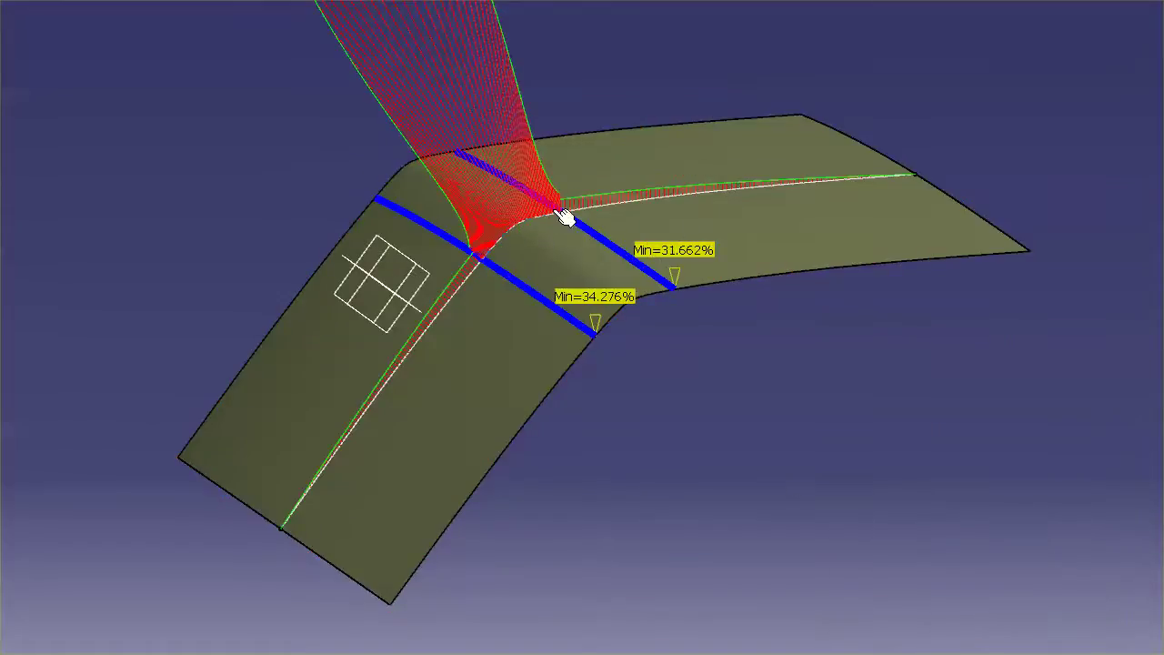
mouse_move(567, 261)
middle_mouse_down()
mouse_move(559, 182)
mouse_move(548, 256)
middle_mouse_up()
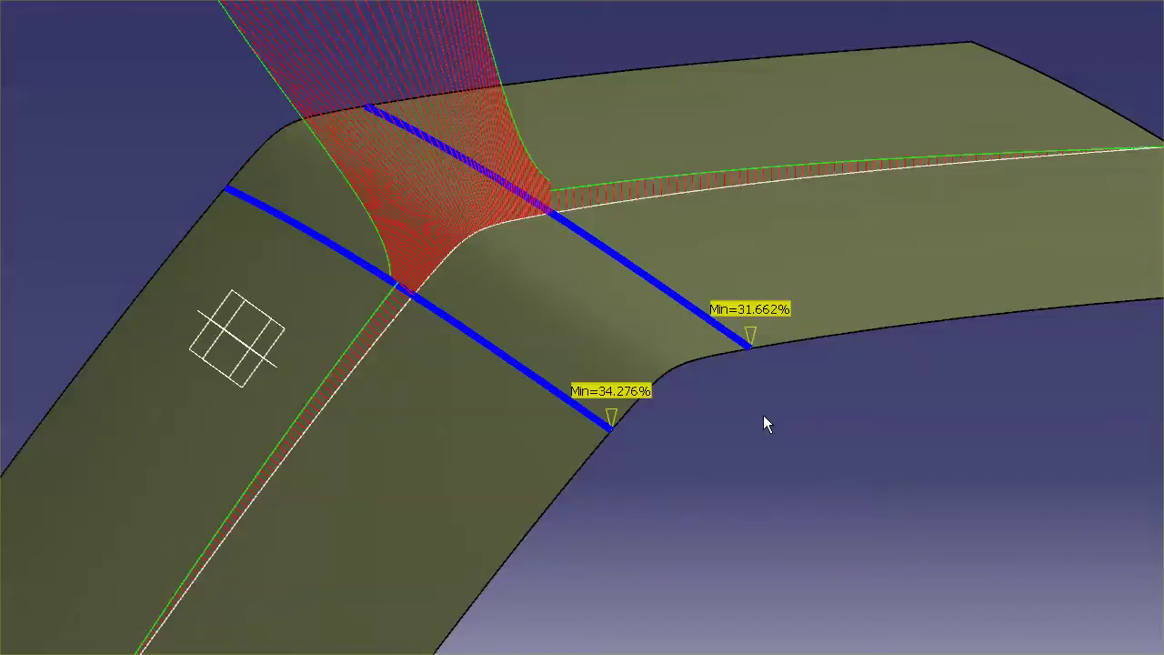
Extract the fillet's upper and lower boundary curves.
middle_click_drag(733, 416, 754, 461)
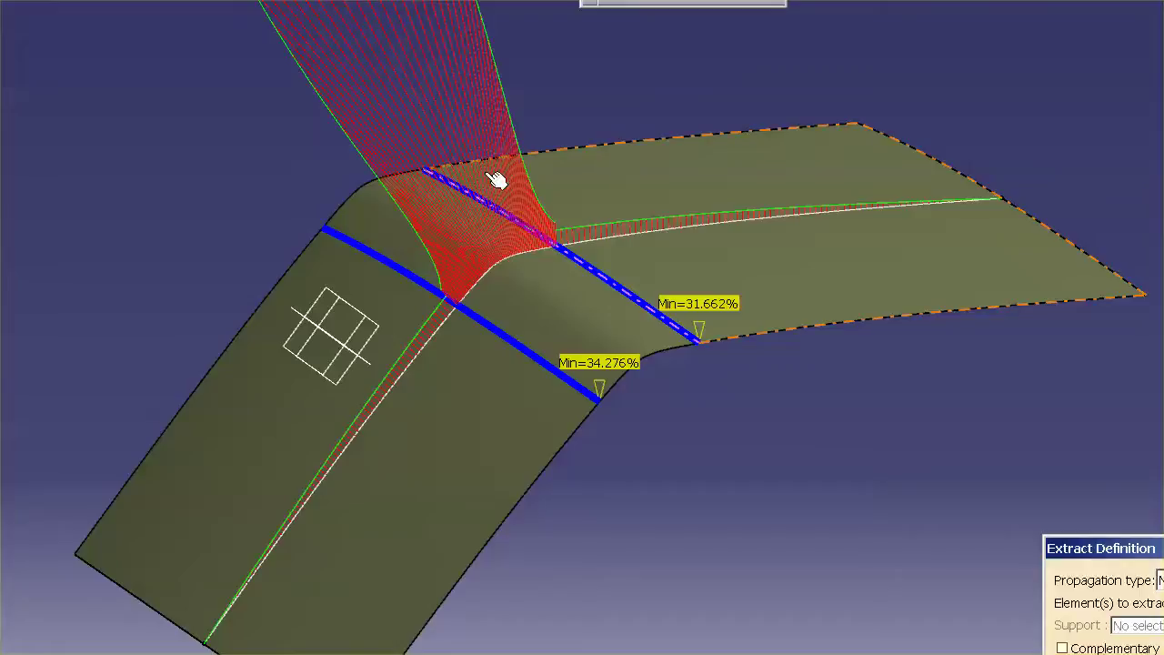
left_click(598, 267)
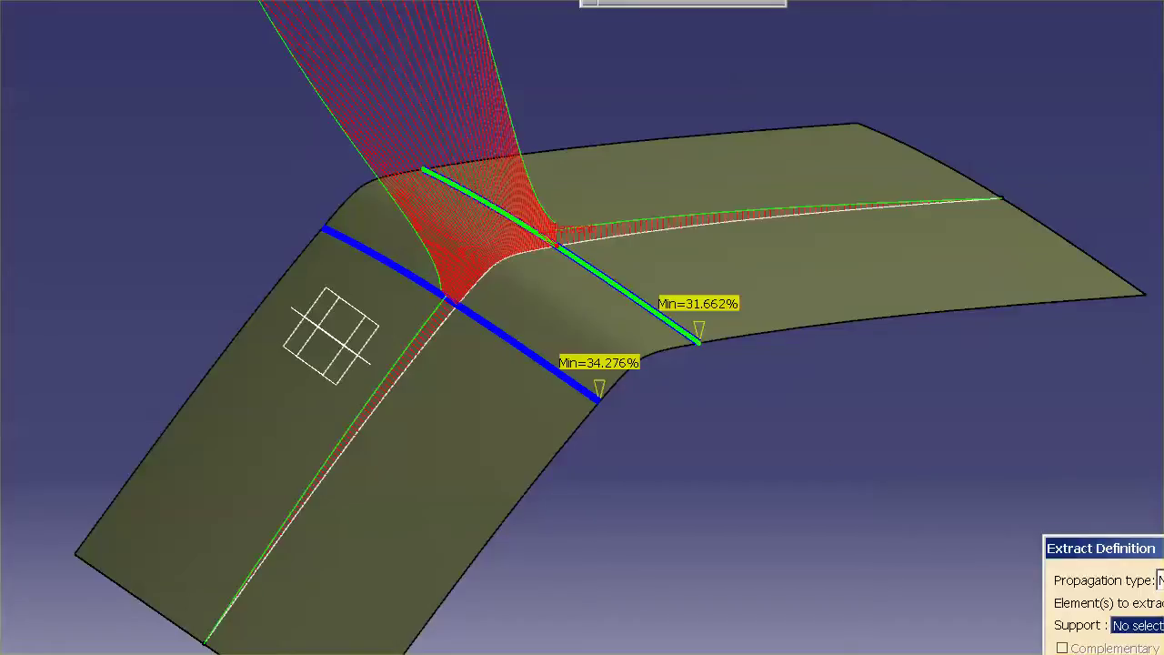
left_click(540, 357)
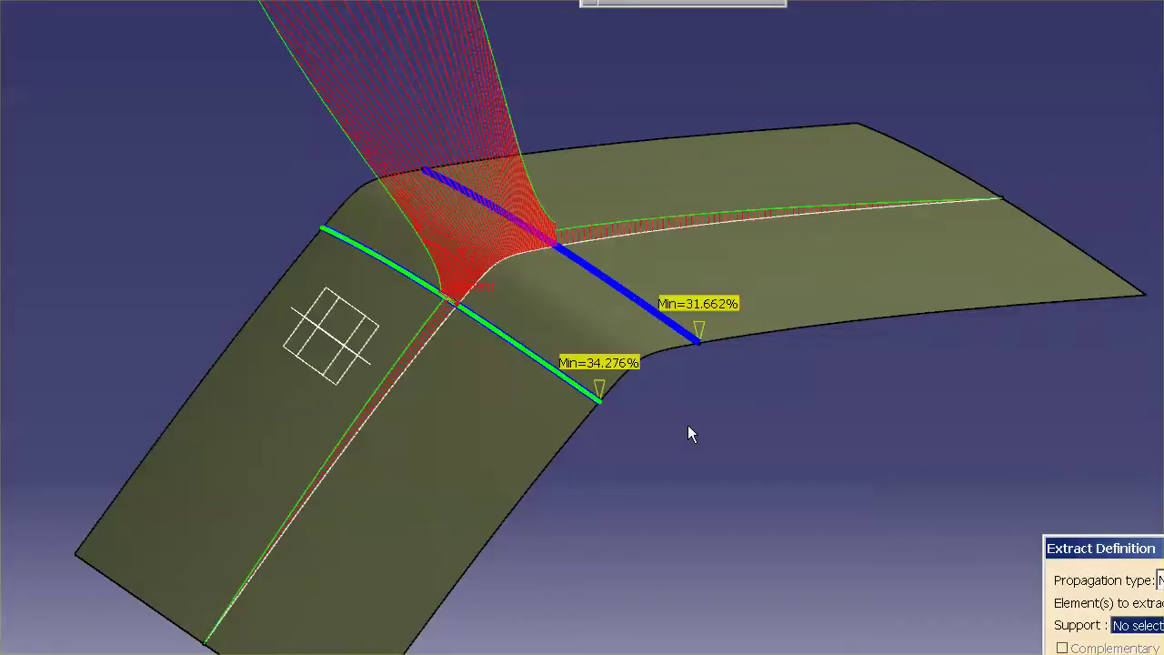
key("Return")
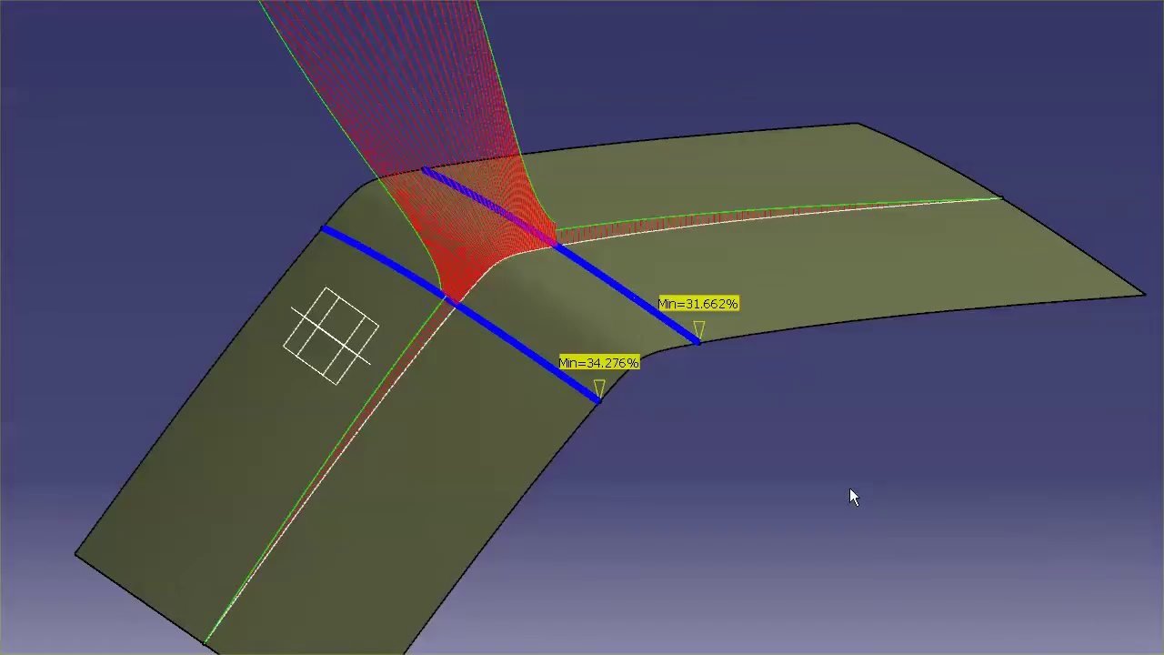
Hide the fillet and the Connect Checker analysis, and show the two original surfaces.
right_click(3, 241)
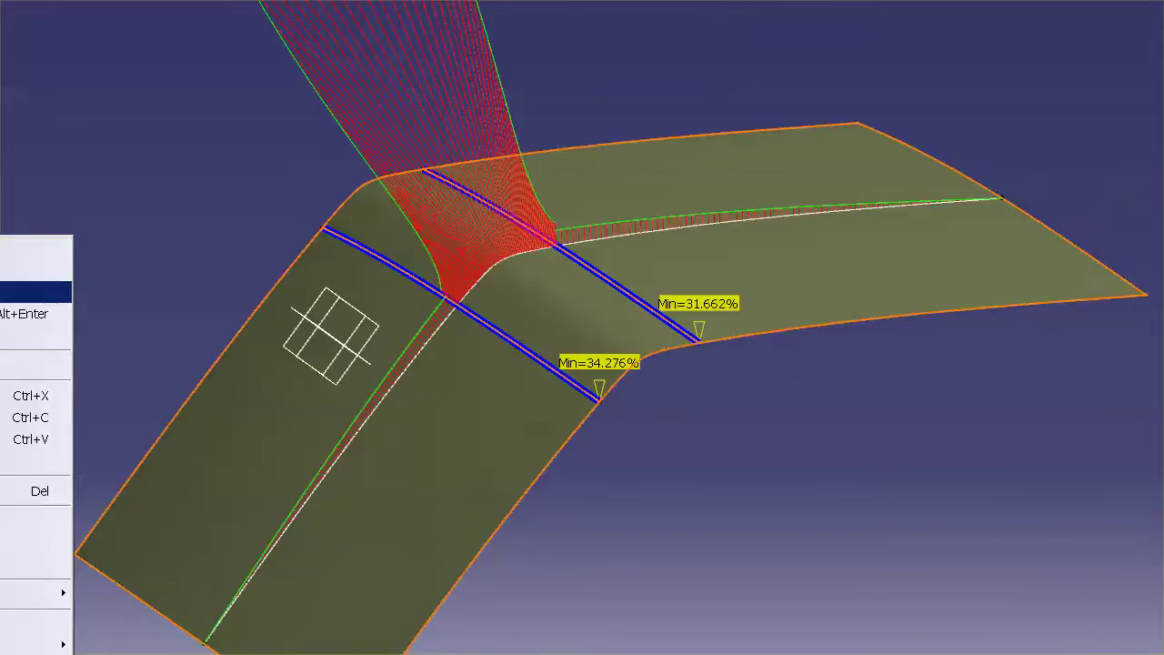
left_click(37, 290)
right_click(2, 105)
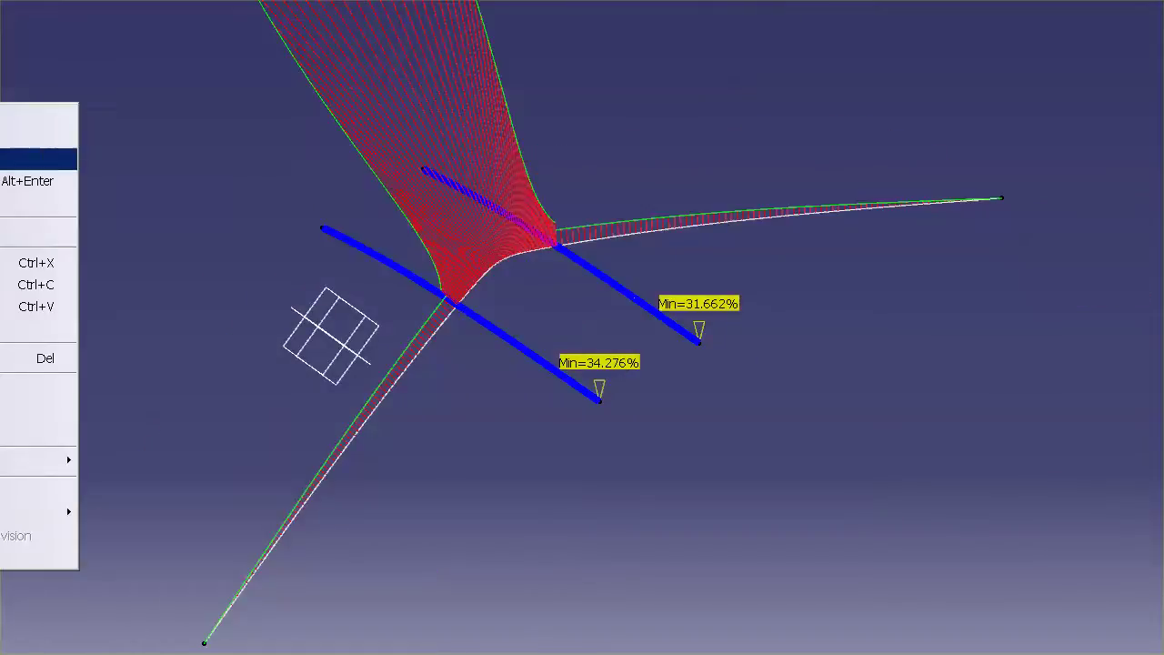
left_click(36, 159)
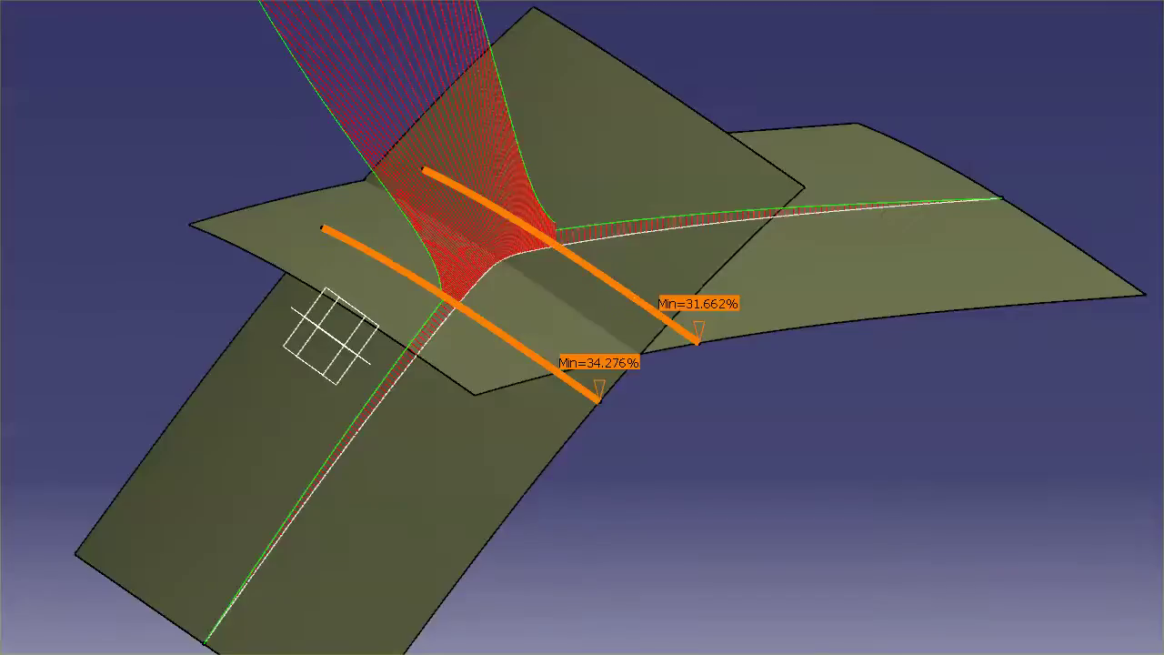
right_click(2, 9)
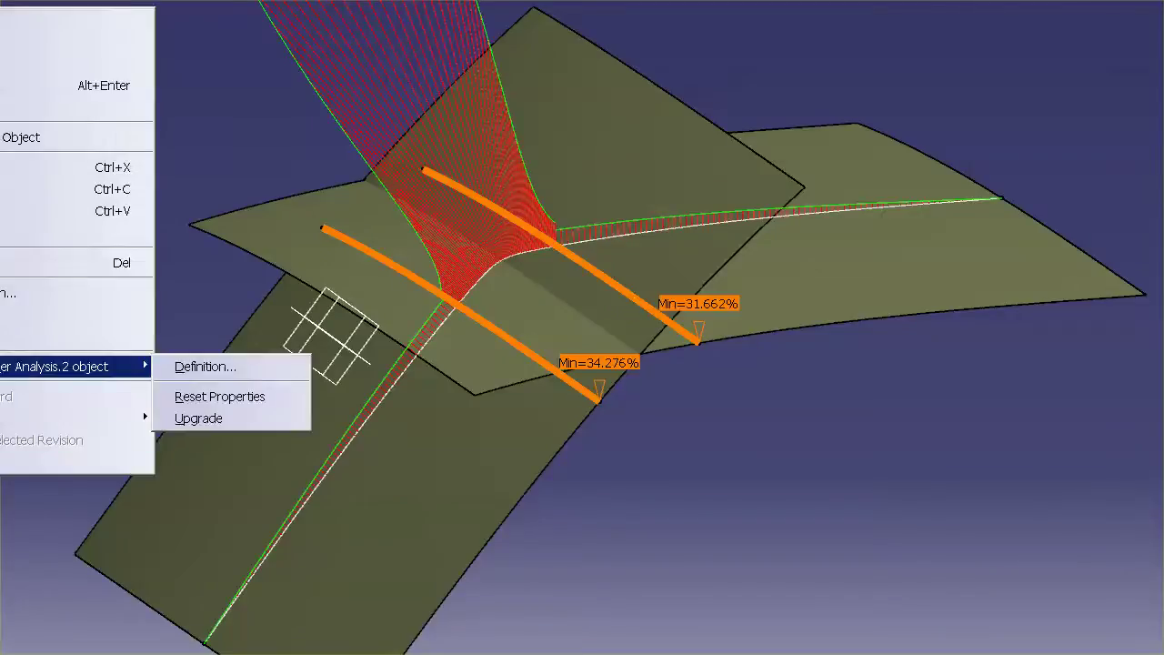
left_click(36, 42)
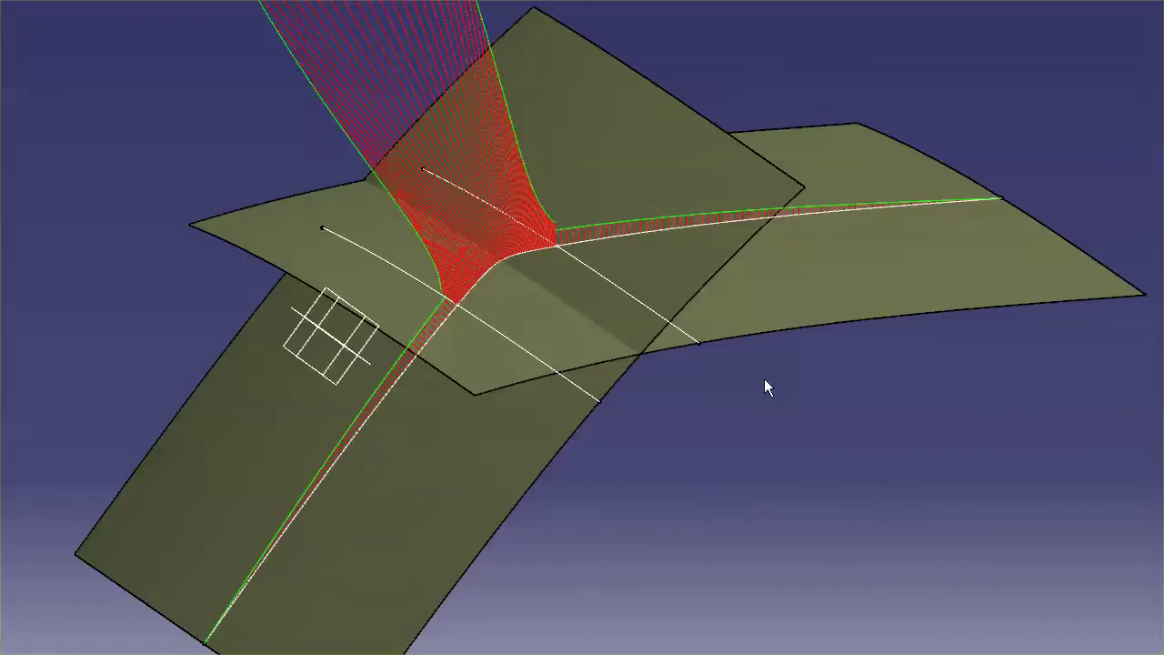
Blend the two extracted curves on Surface.2 and Surface.1 with Curvature continuity on both sides.
key("ctrl+b")
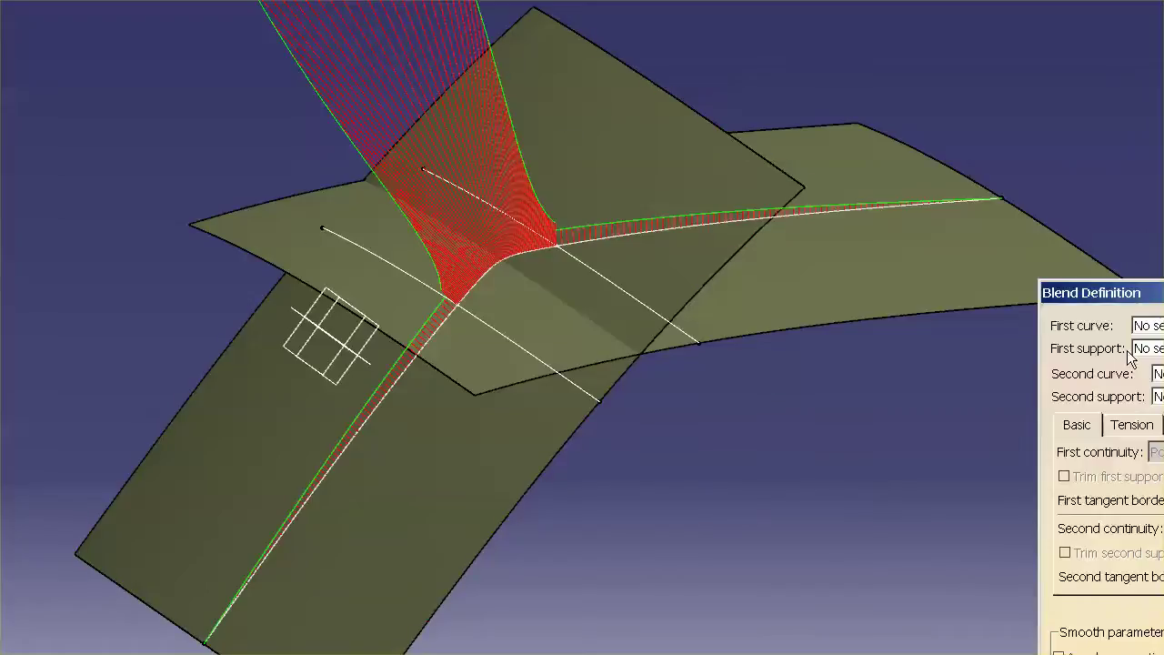
left_click_drag(1106, 287, 873, 193)
left_click(700, 332)
left_click(678, 344)
left_click(557, 401)
left_click(609, 460)
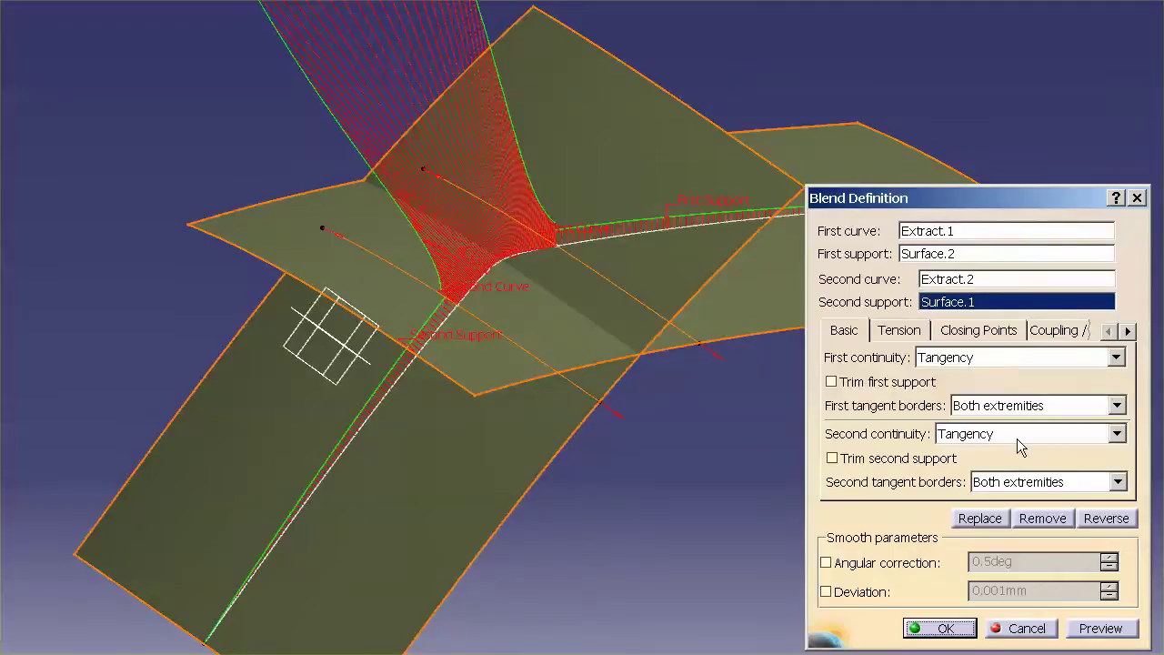
left_click(1000, 358)
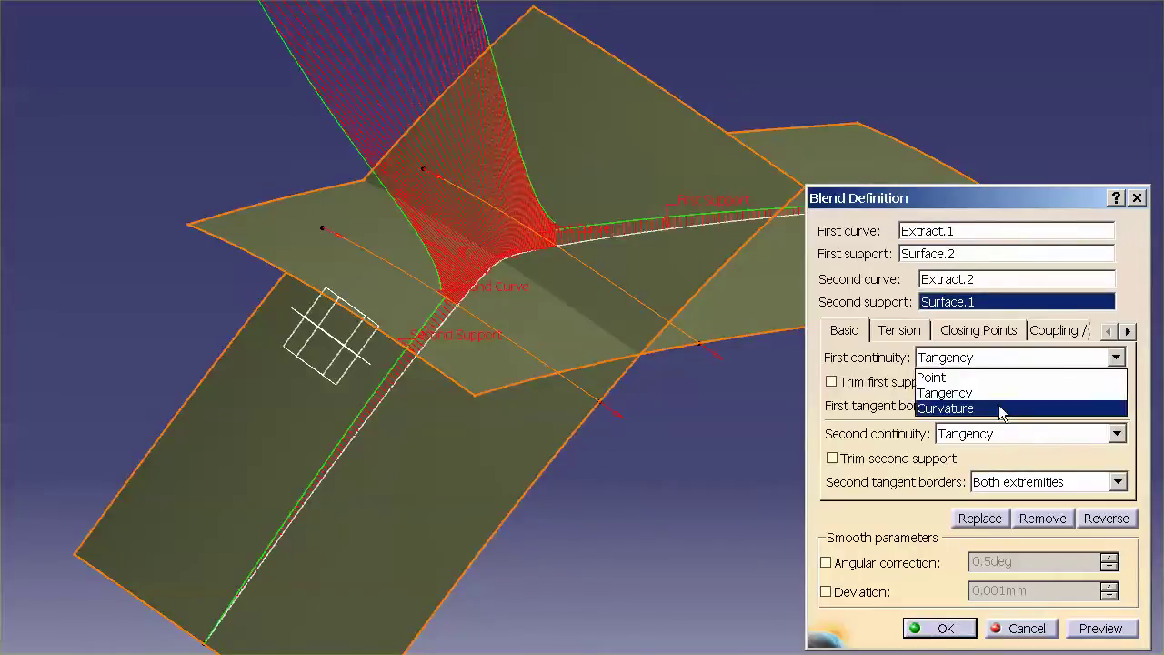
left_click(999, 408)
left_click(1010, 435)
left_click(1015, 484)
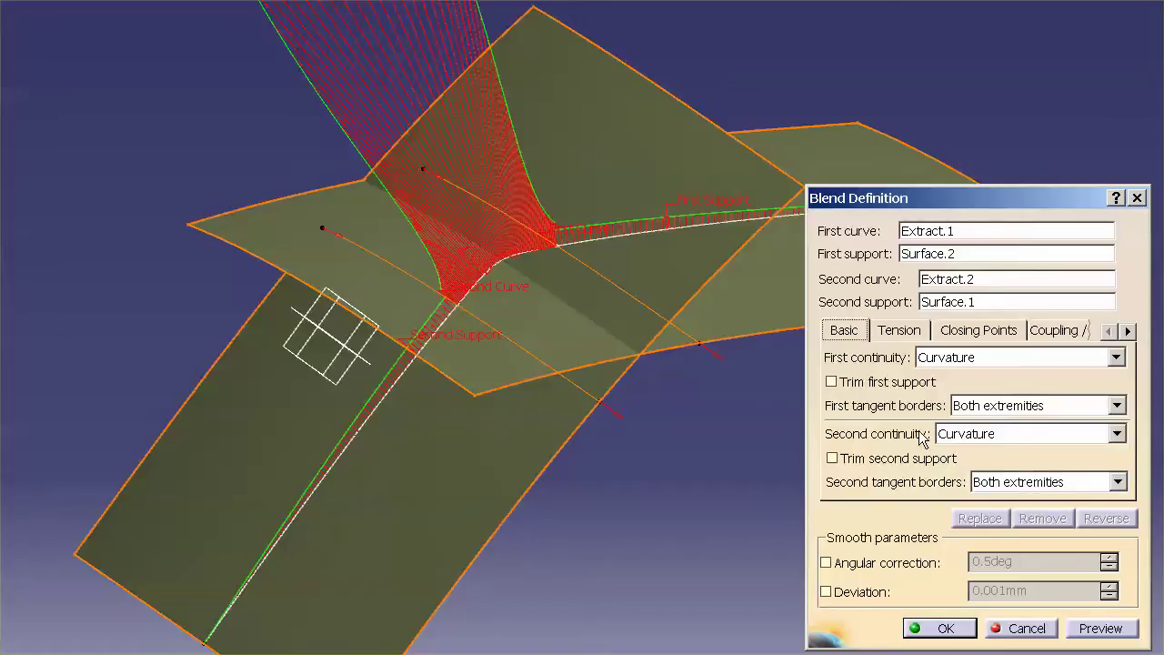
left_click(944, 628)
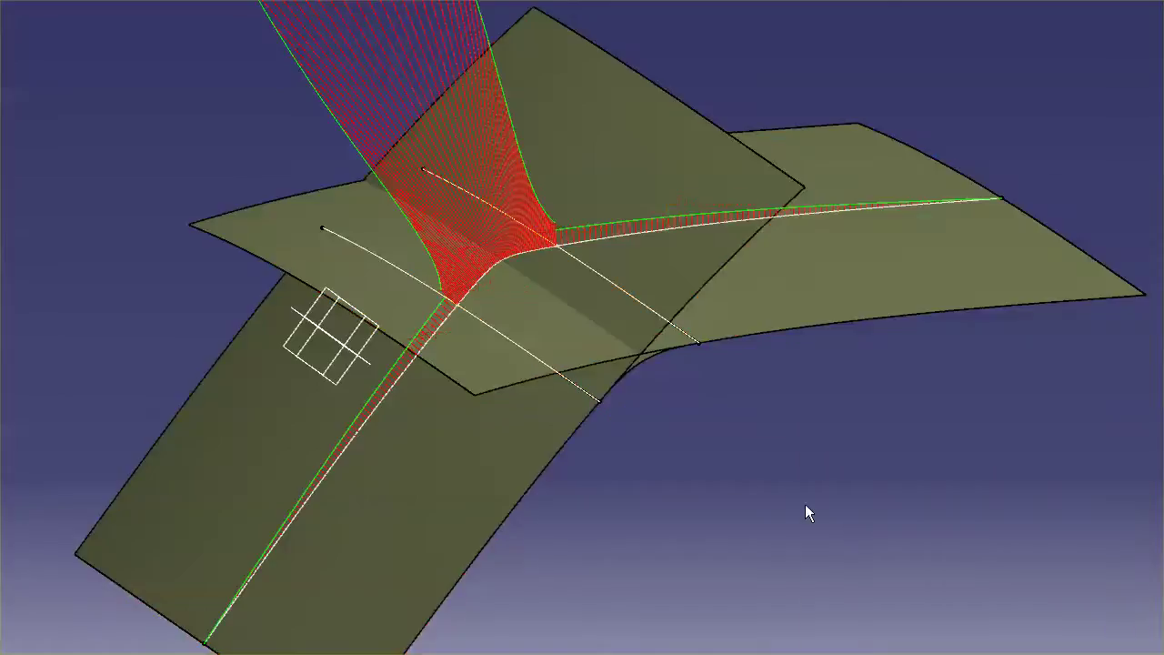
Edit the blend so it trims both first and second support surfaces.
double_click(650, 366)
left_click(831, 382)
left_click(920, 628)
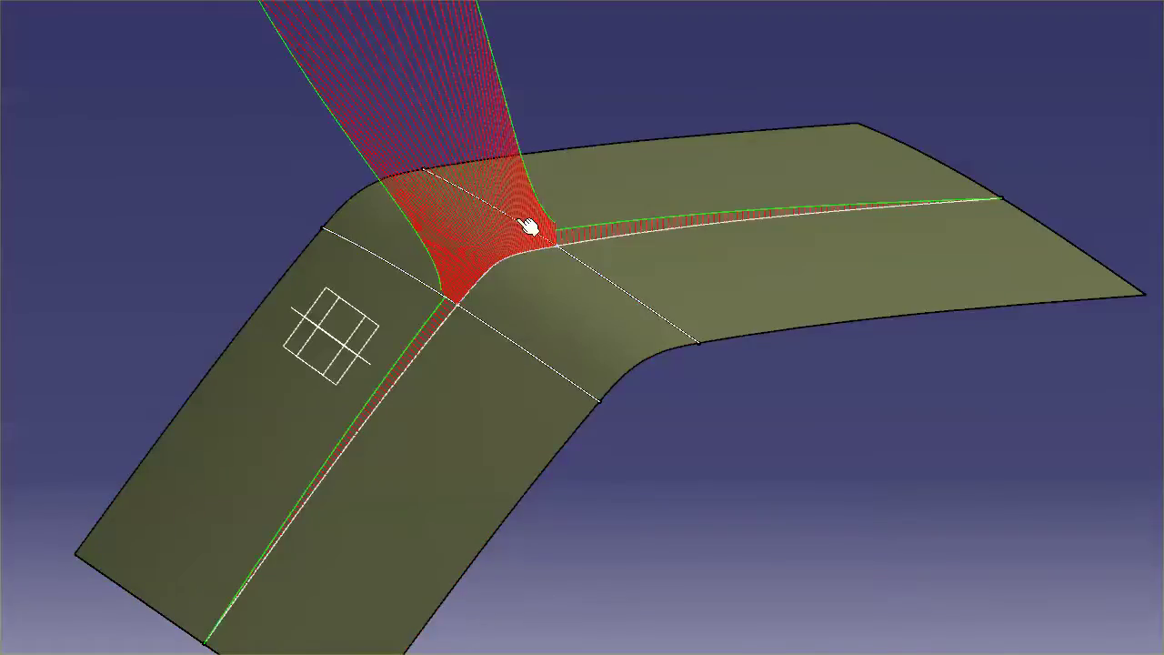
Set Blend.1 as the first element of the section intersection curve.
double_click(540, 257)
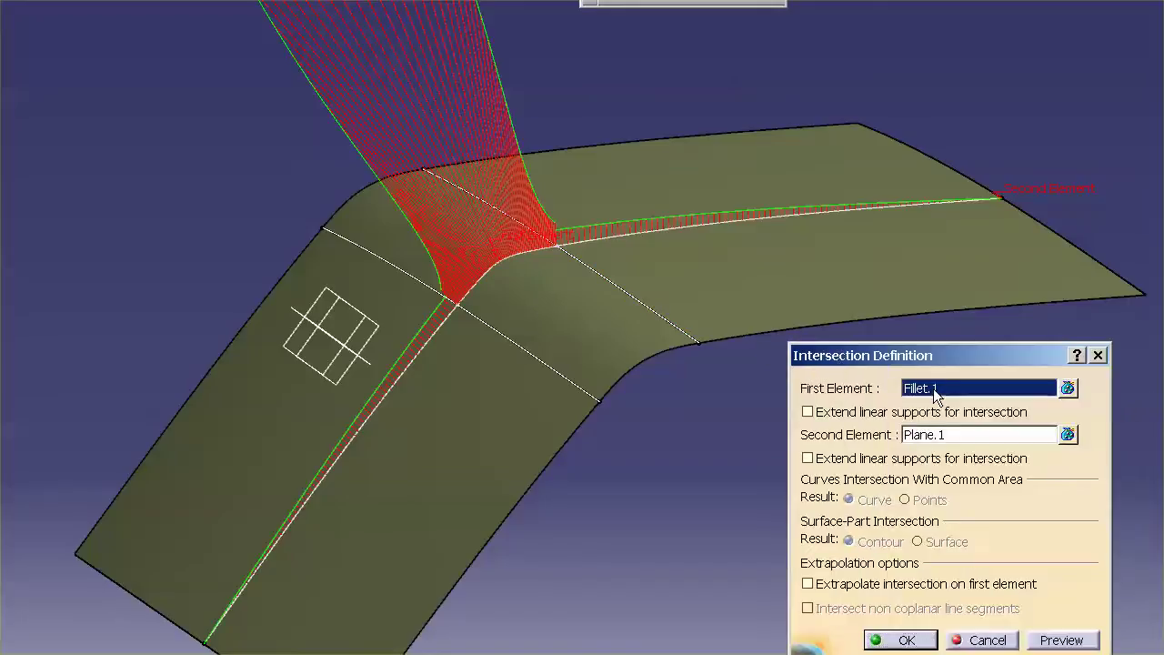
left_click(791, 285)
left_click(913, 638)
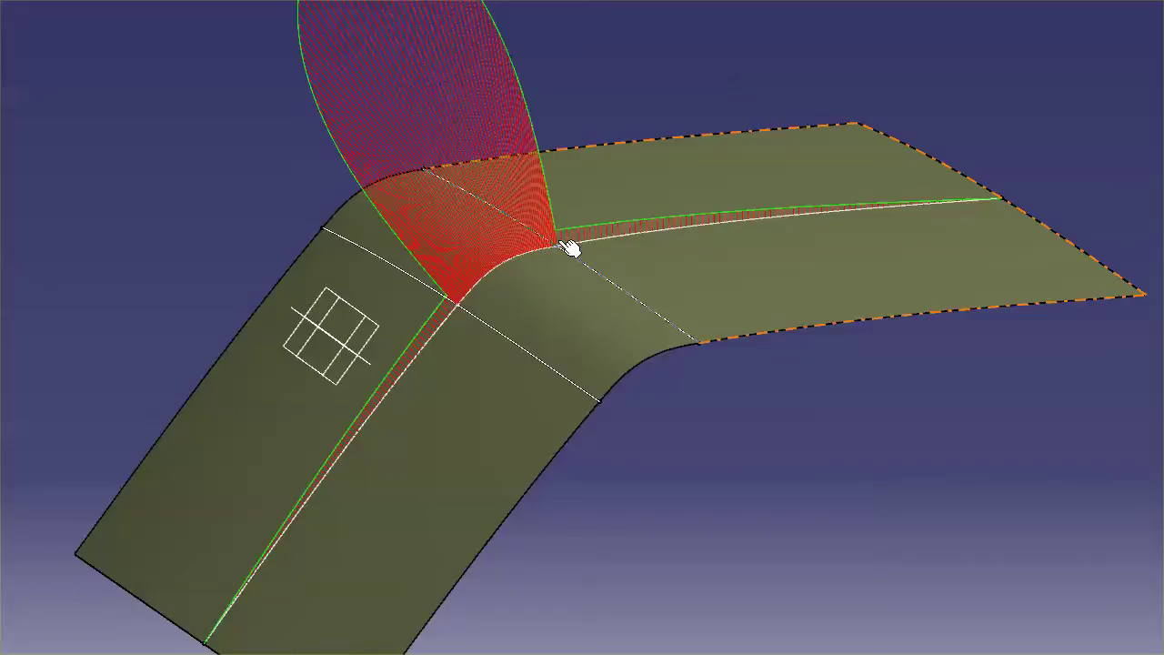
Hide the two extracted boundary curves.
left_click(535, 357)
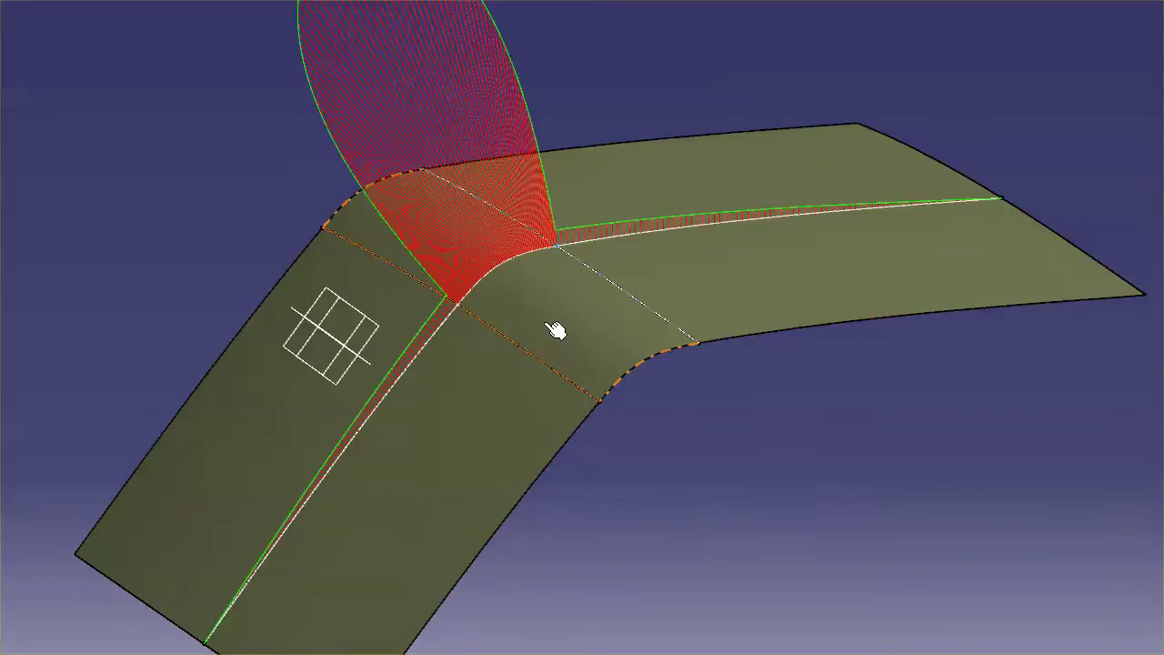
right_click(603, 270)
left_click(624, 312)
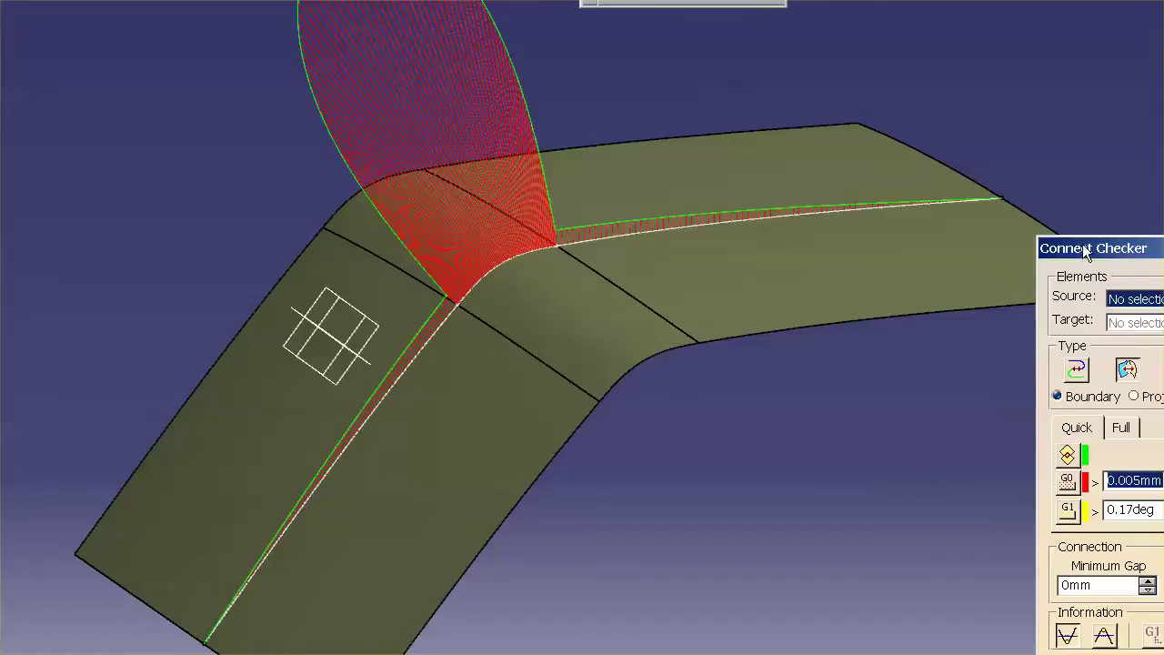
Check Blend.1 with Connect Checker, editing the G2 tolerance and dismissing the syntax error.
left_click(865, 130)
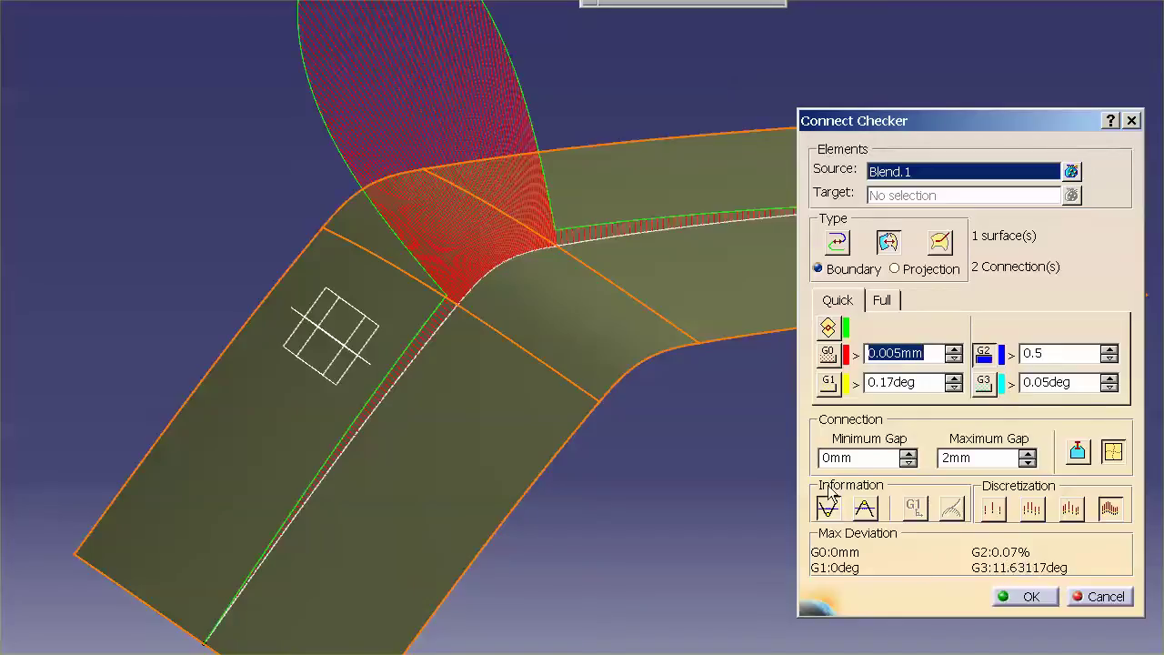
left_click_drag(1036, 353, 1058, 353)
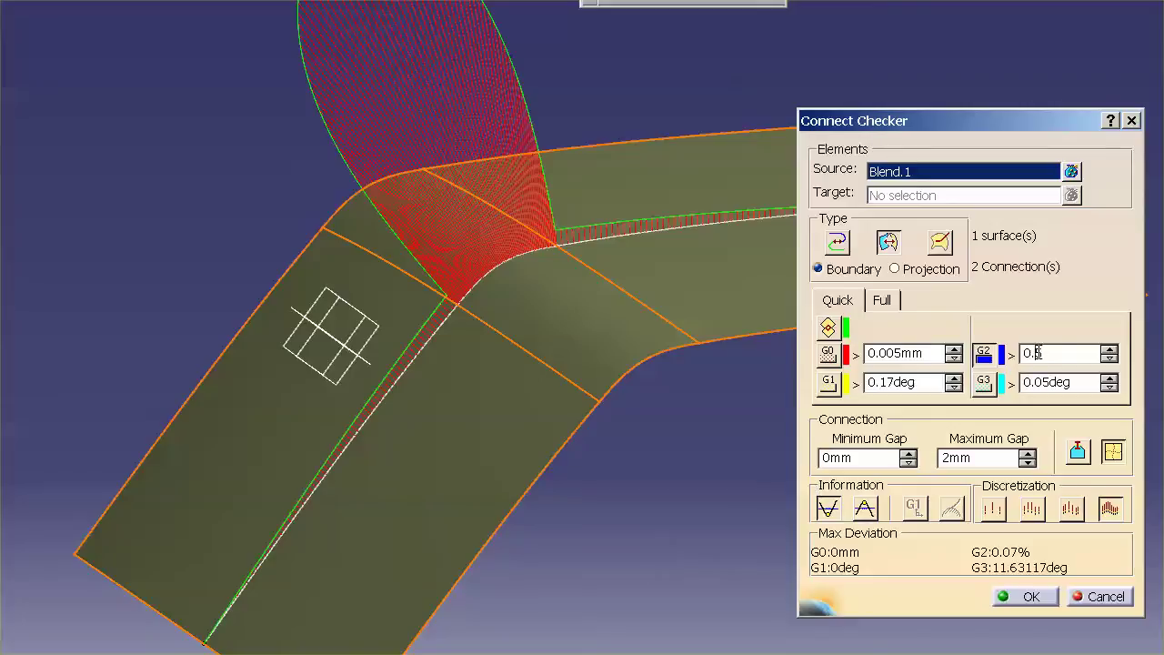
type(".0")
left_click(1009, 168)
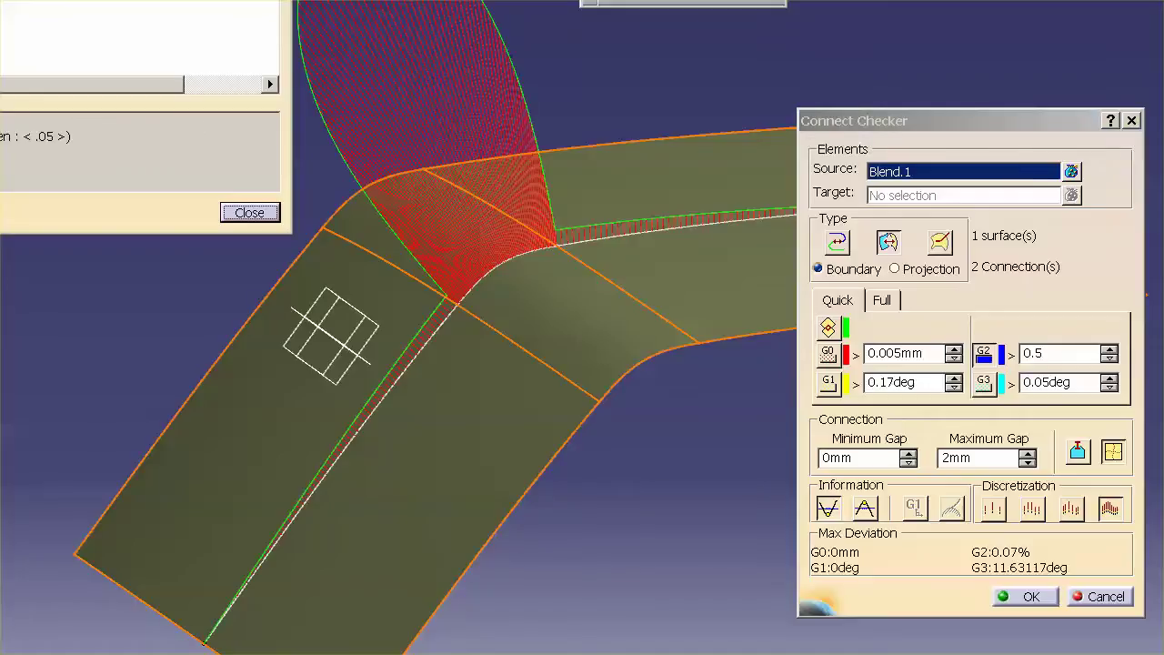
left_click_drag(120, 10, 515, 316)
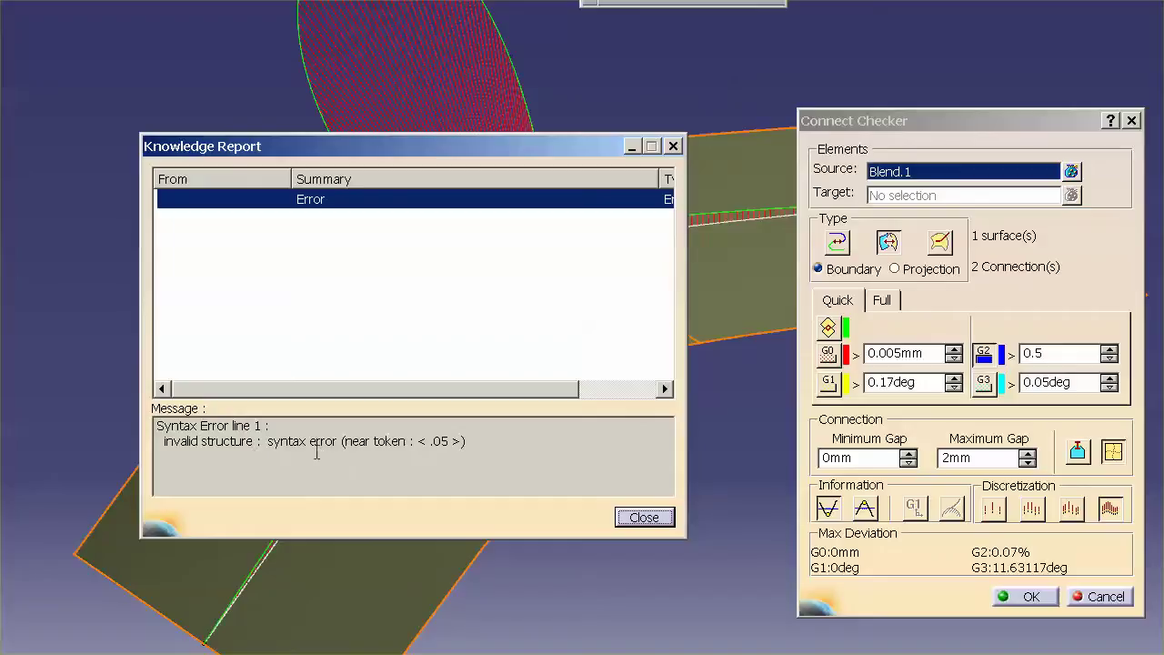
left_click(647, 519)
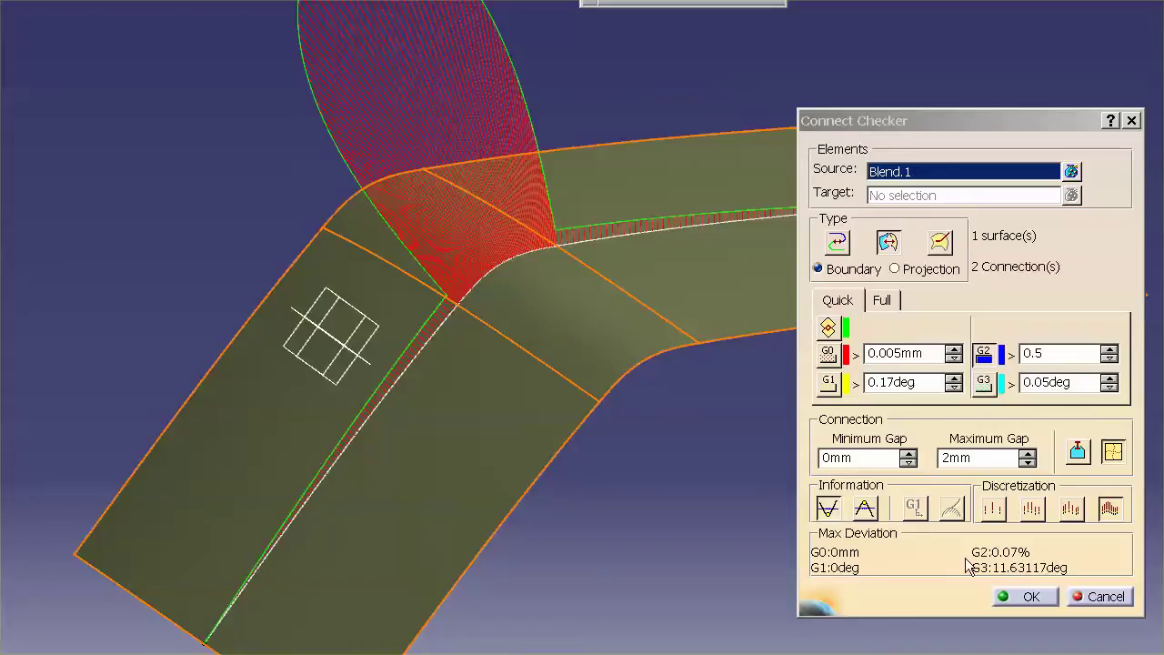
Set both blend T1 tensions to 1.2 on the Tension tab and rebuild the blend.
left_click(1012, 597)
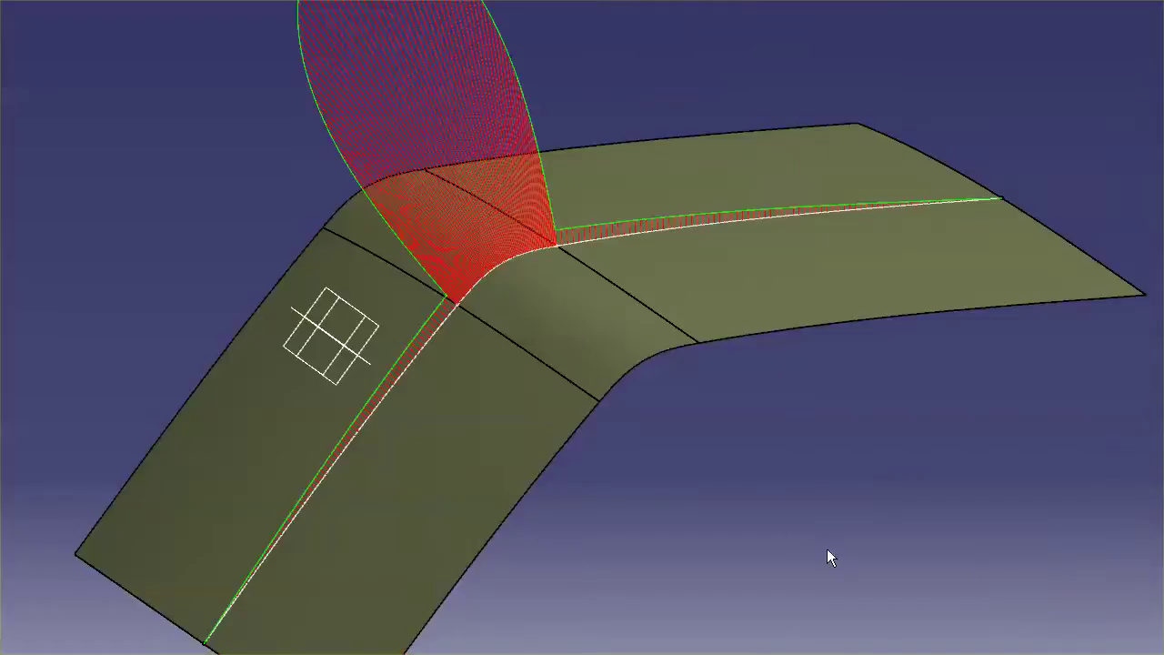
double_click(612, 338)
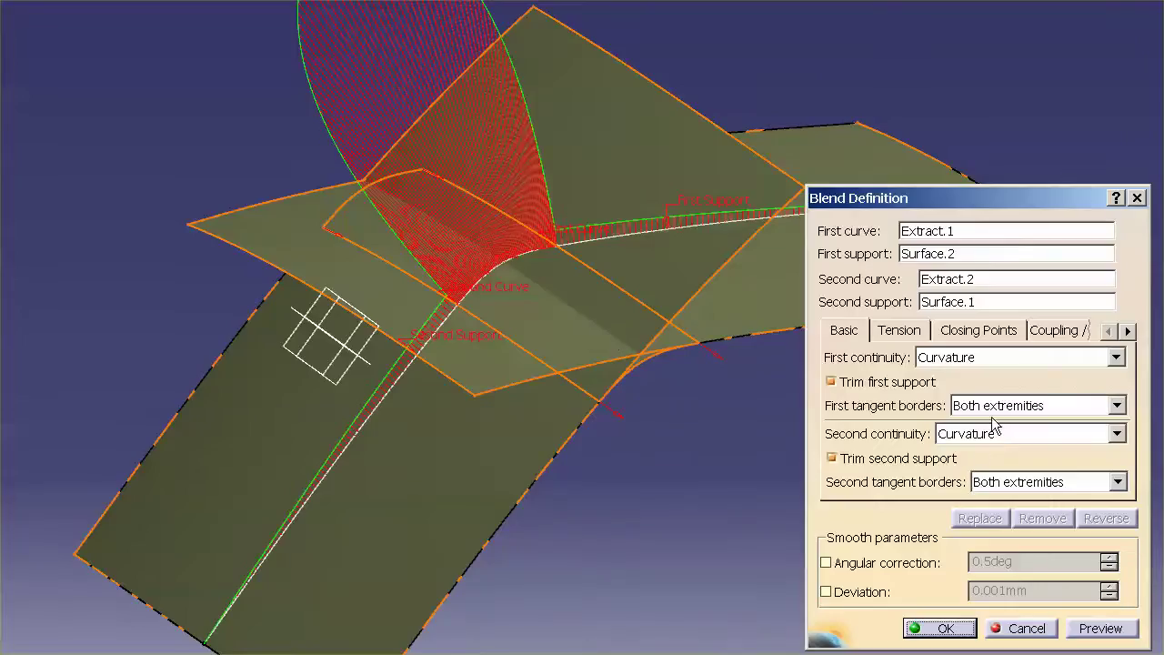
left_click(899, 330)
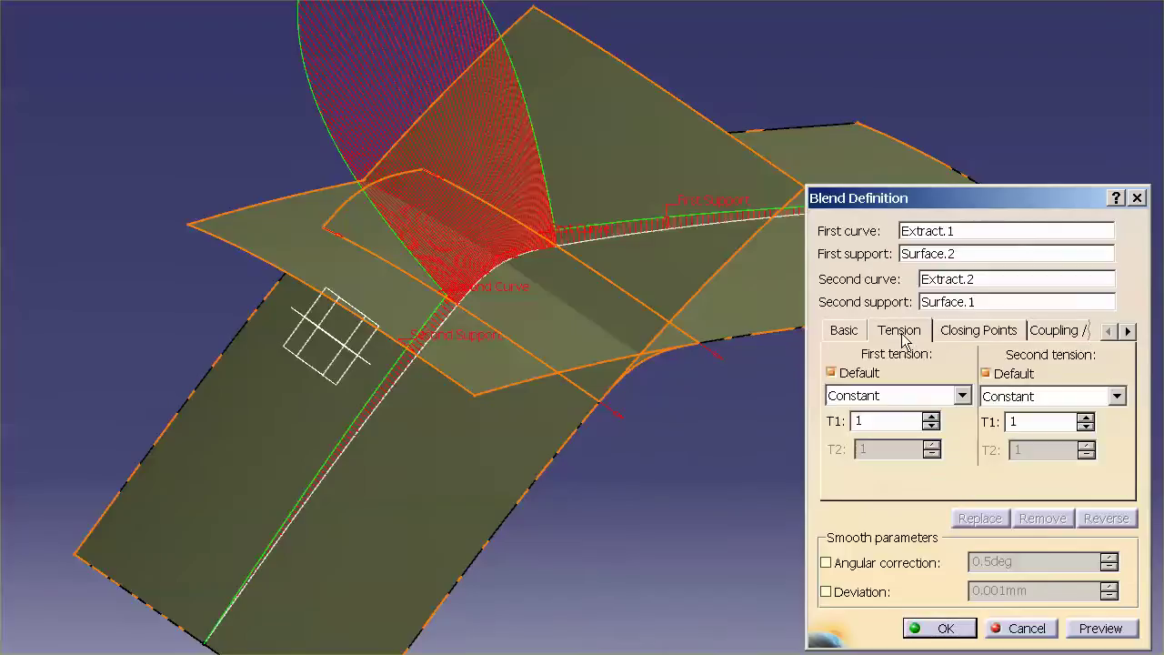
left_click(931, 418)
left_click(1085, 416)
left_click(1085, 417)
left_click(931, 416)
left_click(944, 628)
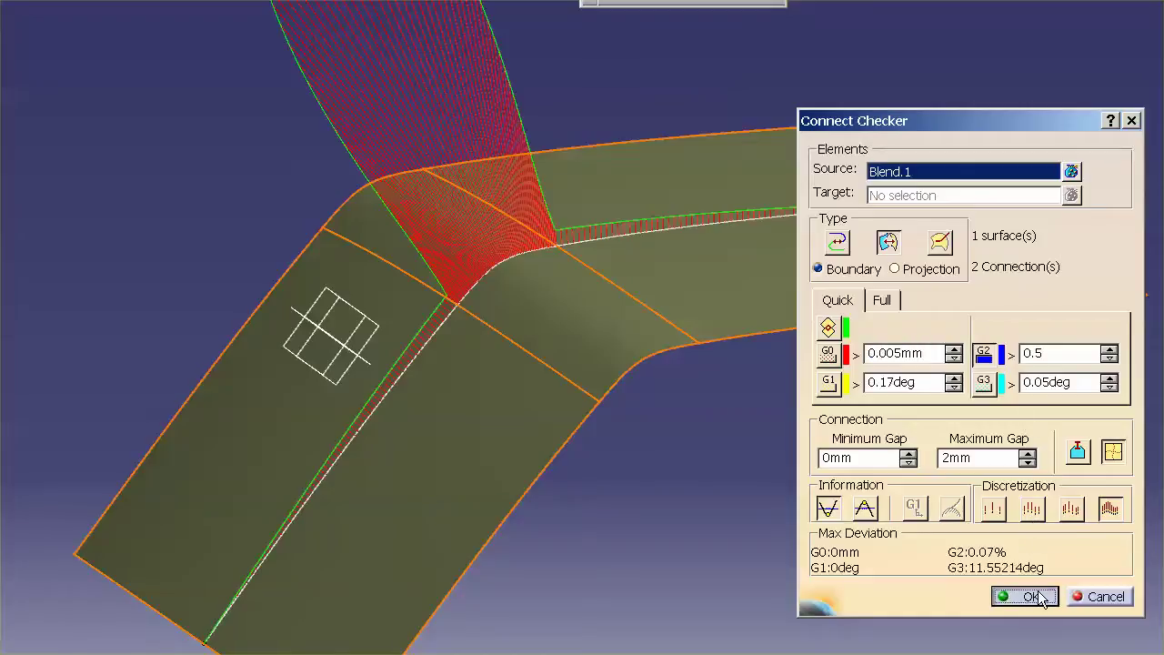
Increase both blend T1 tensions to 1.4 and rebuild the blend.
left_click(1031, 596)
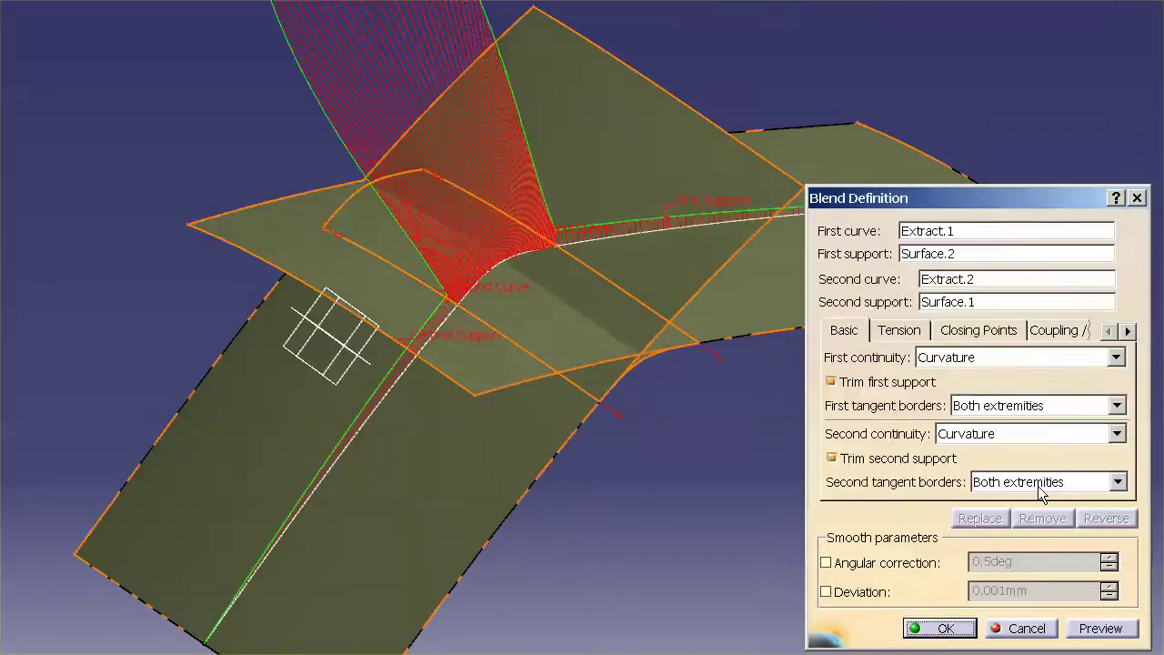
left_click(904, 329)
left_click(932, 416)
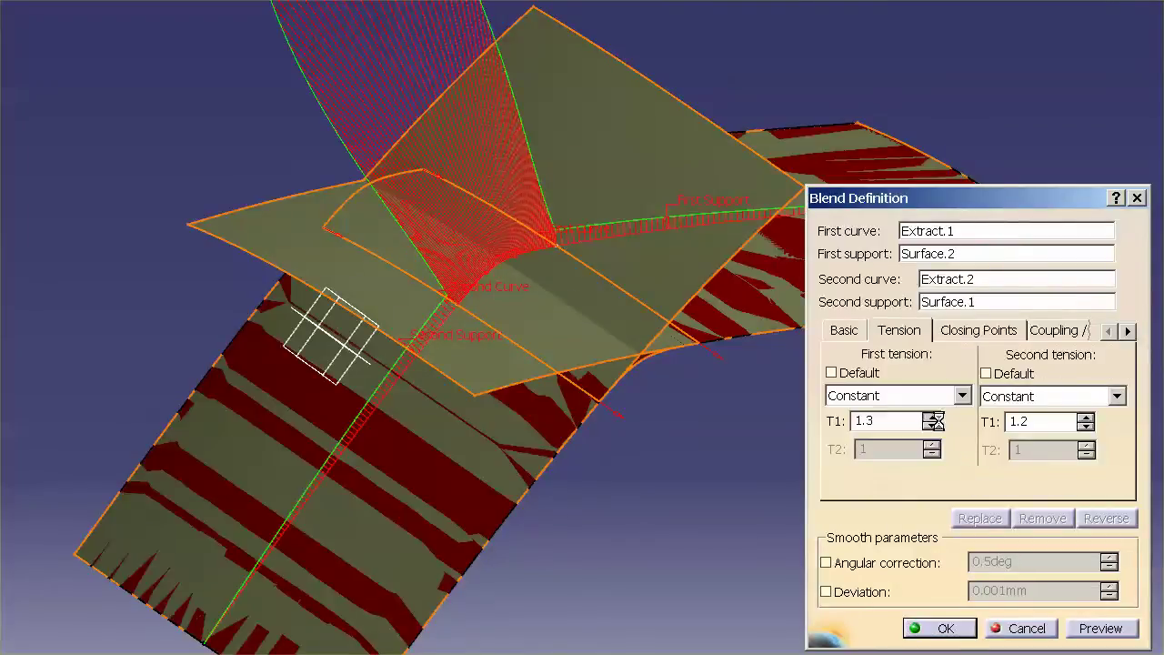
left_click(1086, 417)
left_click(1087, 417)
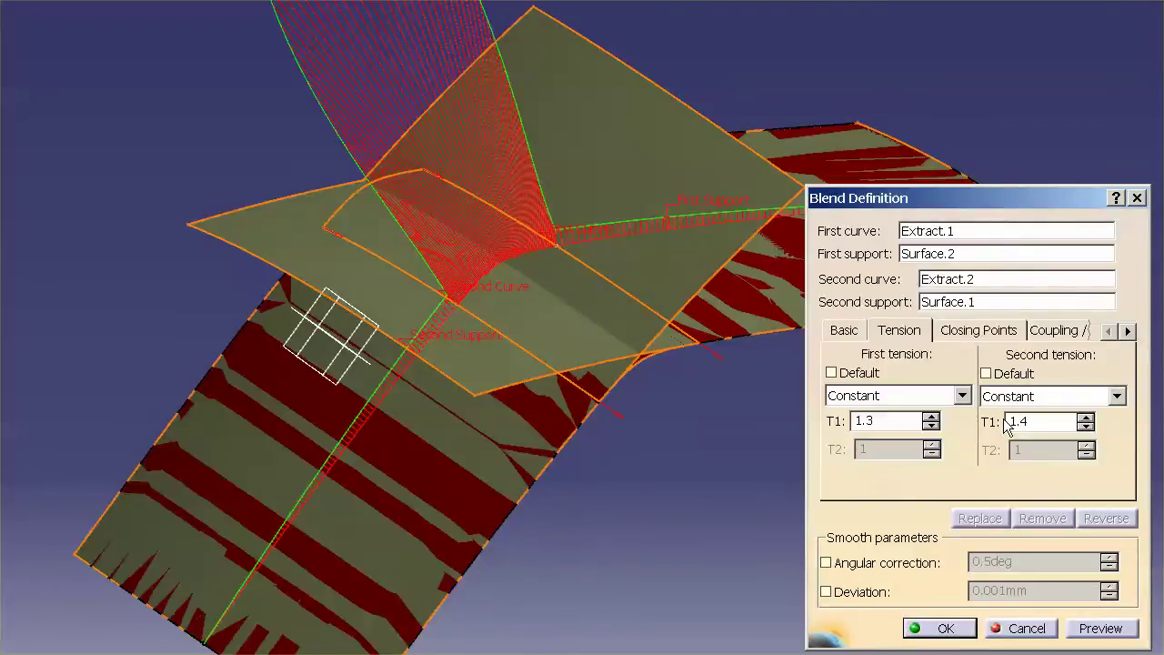
left_click(931, 417)
left_click(960, 629)
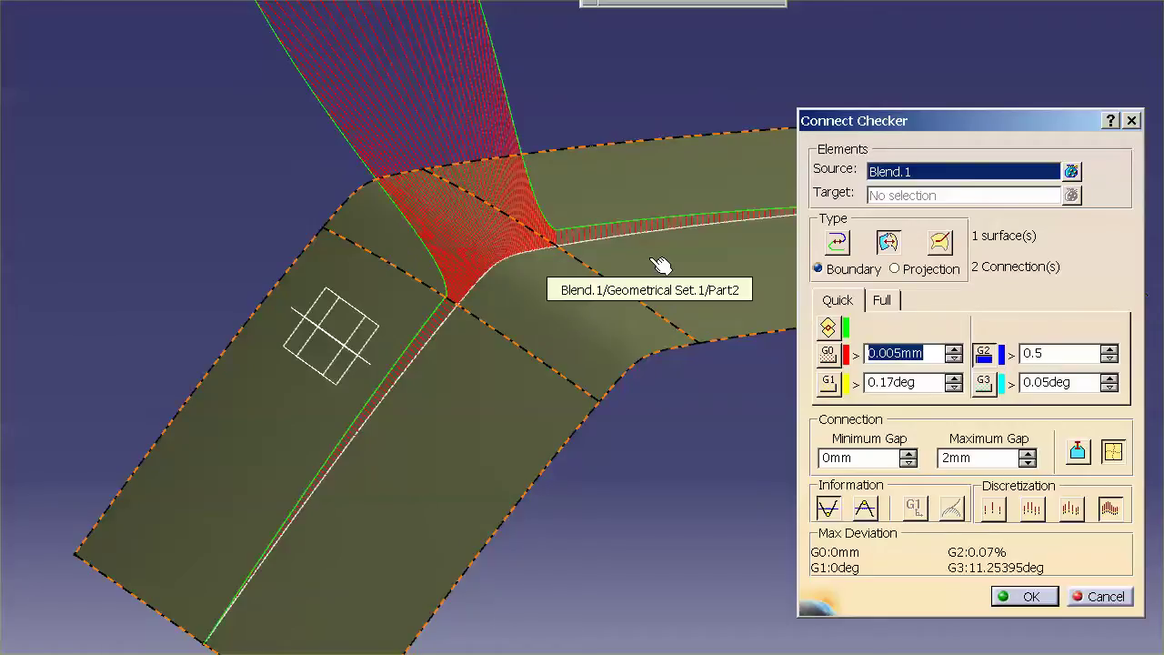
left_click(658, 262)
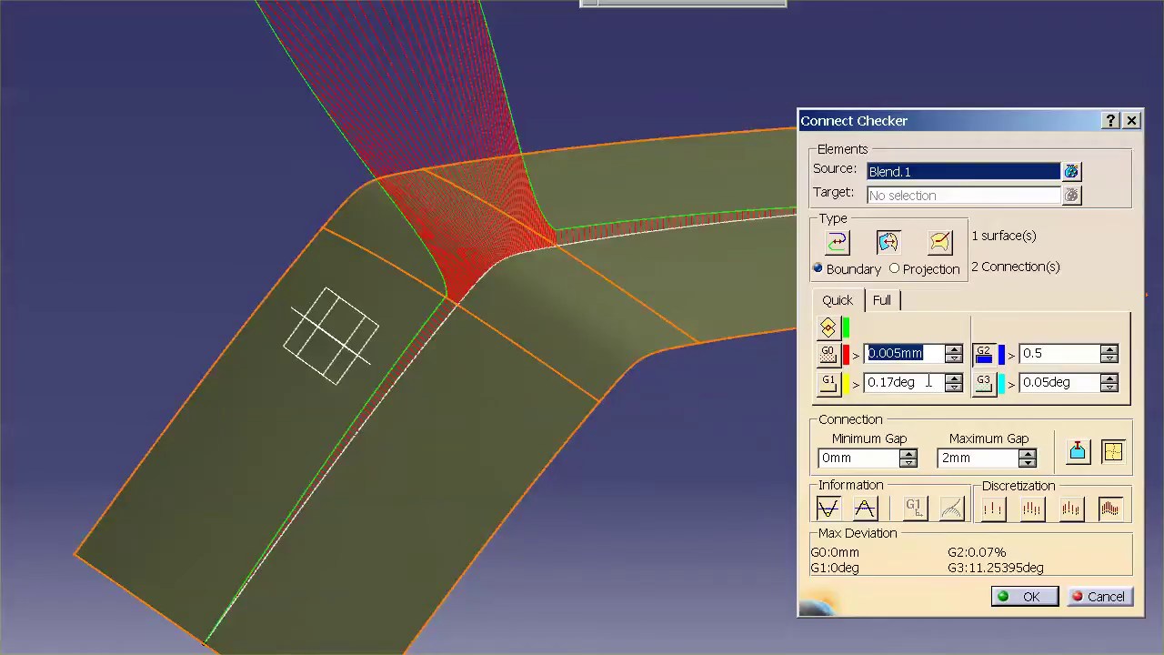